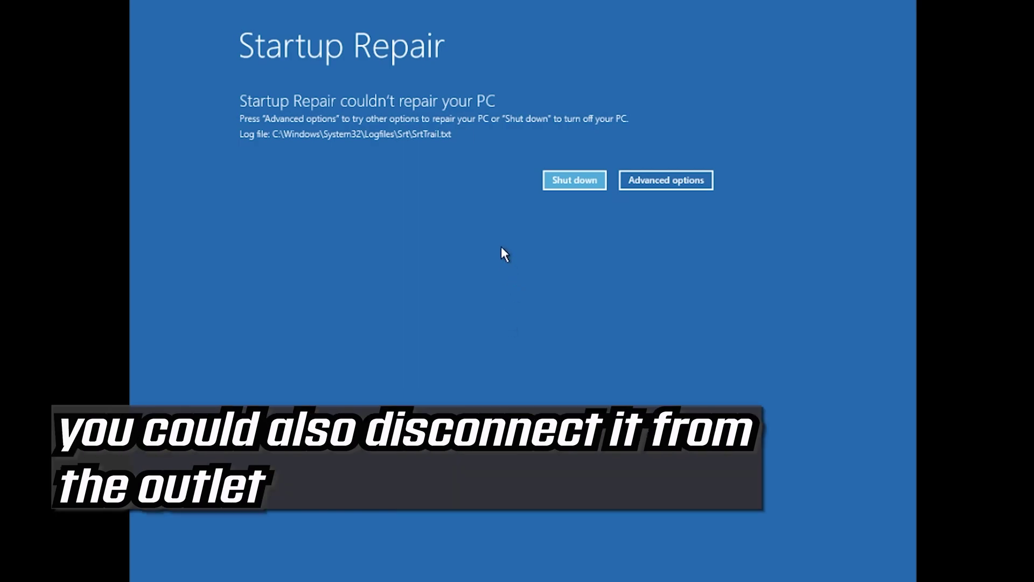
Navigate from the failed Startup Repair notice through Troubleshoot to the Advanced options page.
click(666, 180)
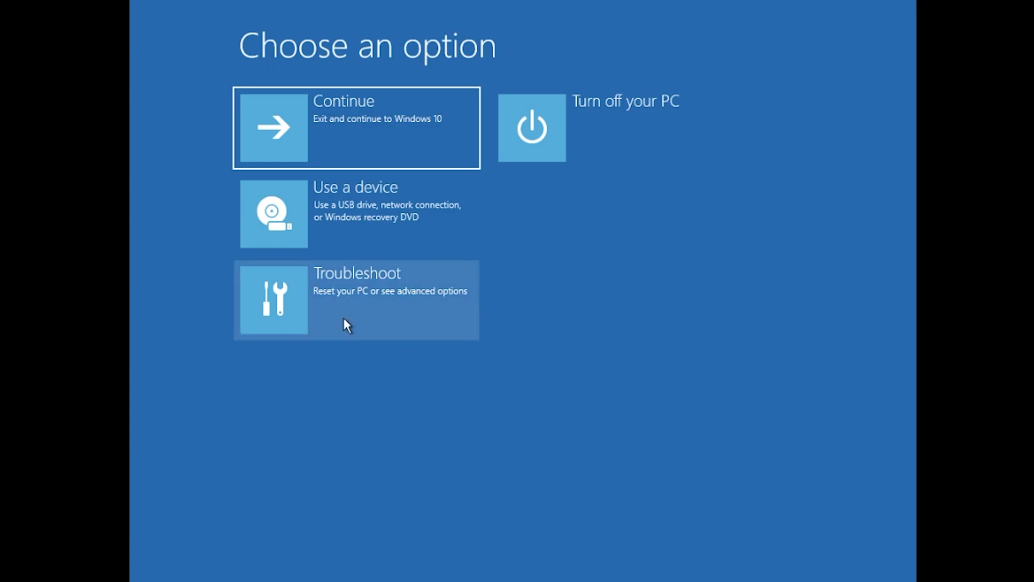
click(344, 318)
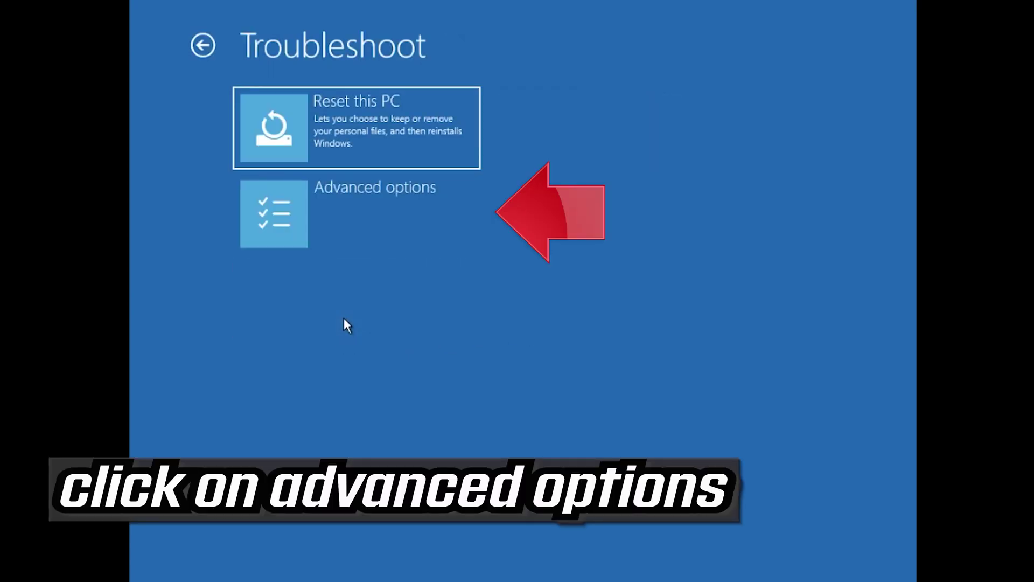
click(455, 228)
click(445, 213)
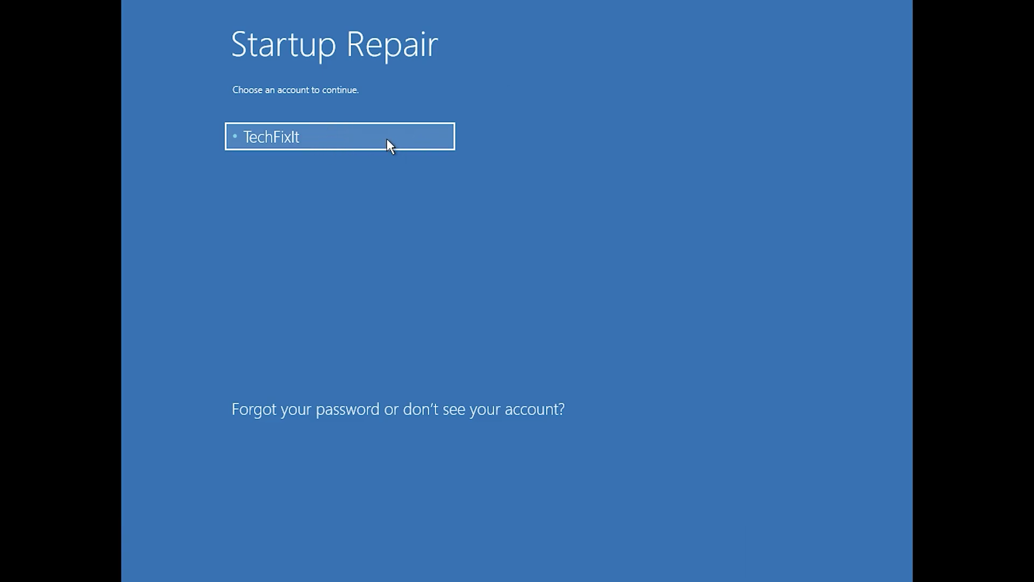
Select the local account and continue Startup Repair with a blank password.
click(387, 138)
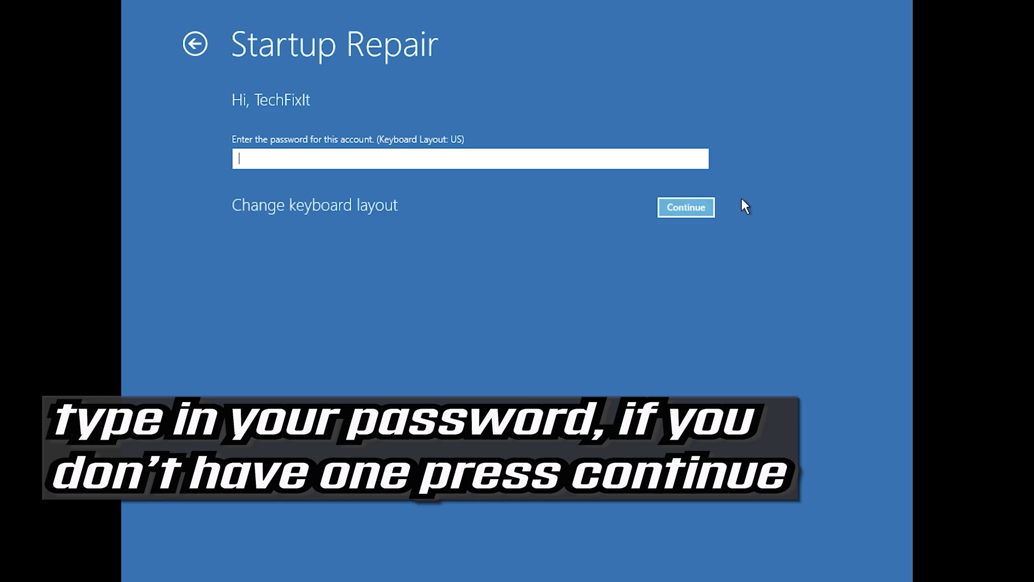
click(693, 206)
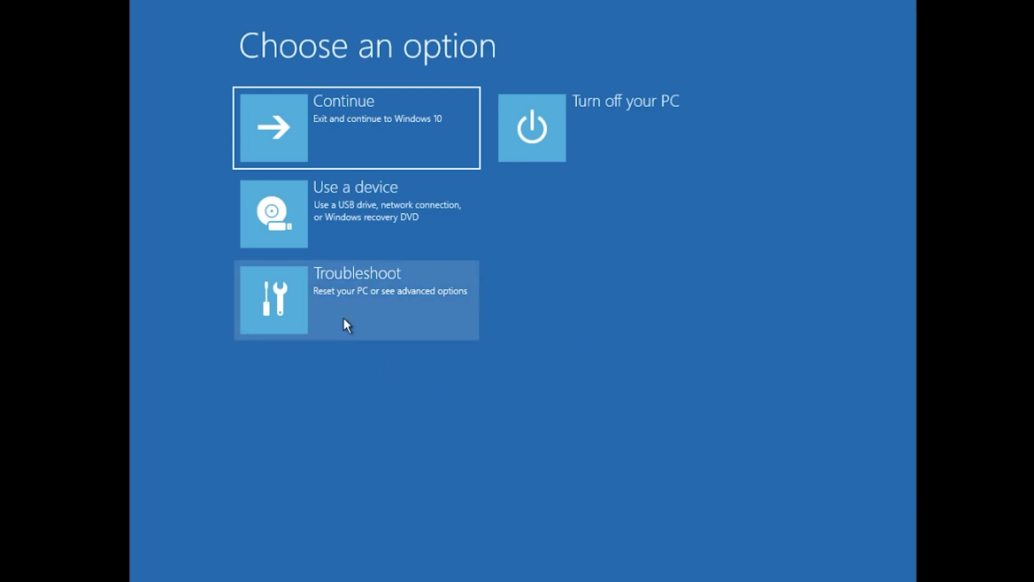
Launch the recovery Command Prompt from Advanced options for the local account with no password.
click(344, 319)
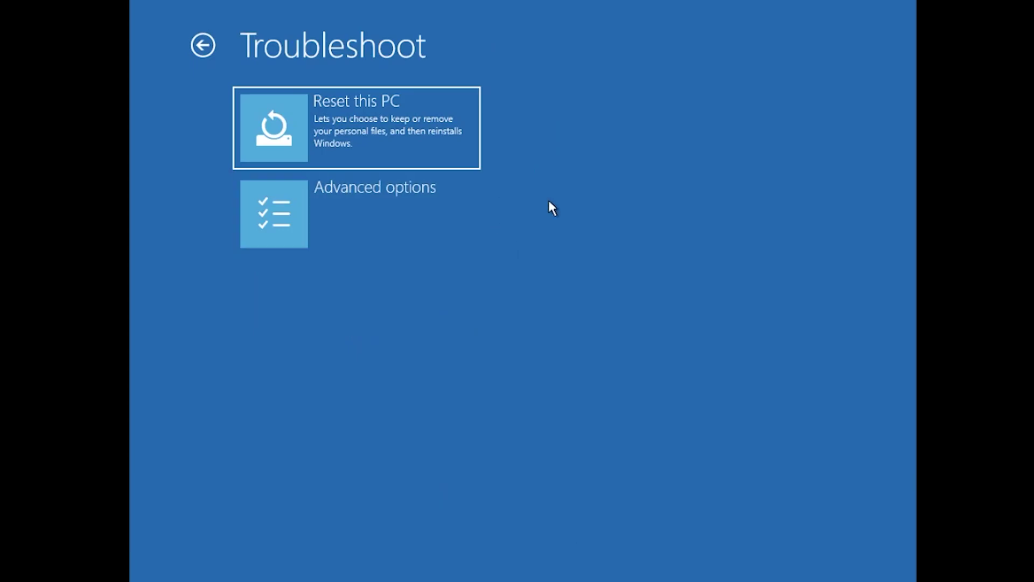
click(445, 215)
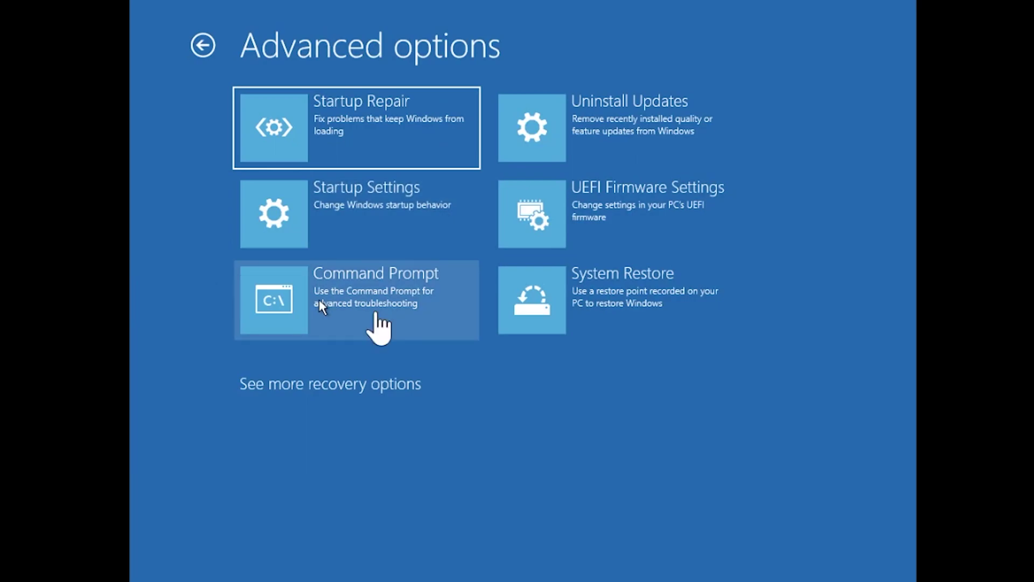
click(376, 310)
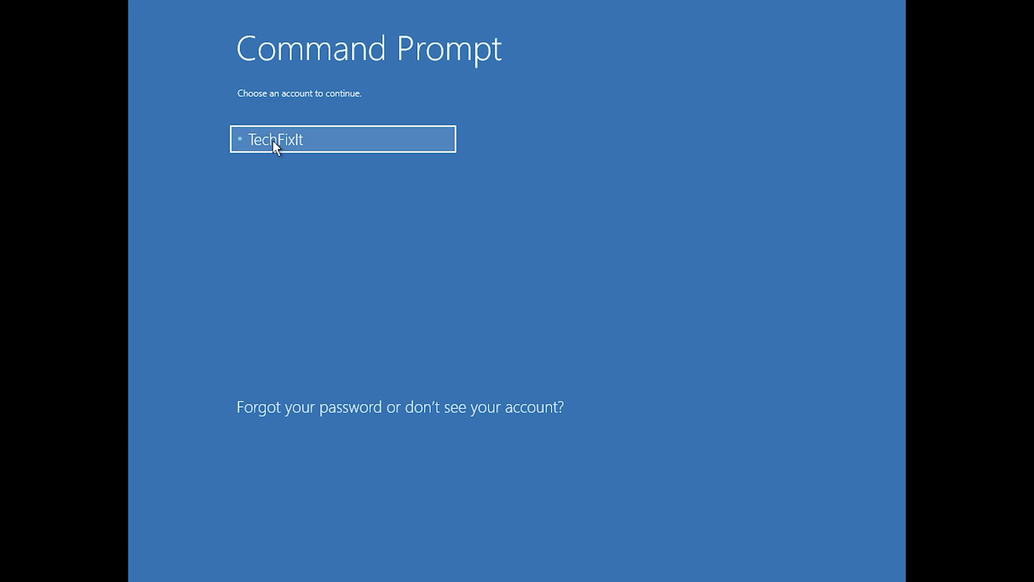
click(338, 145)
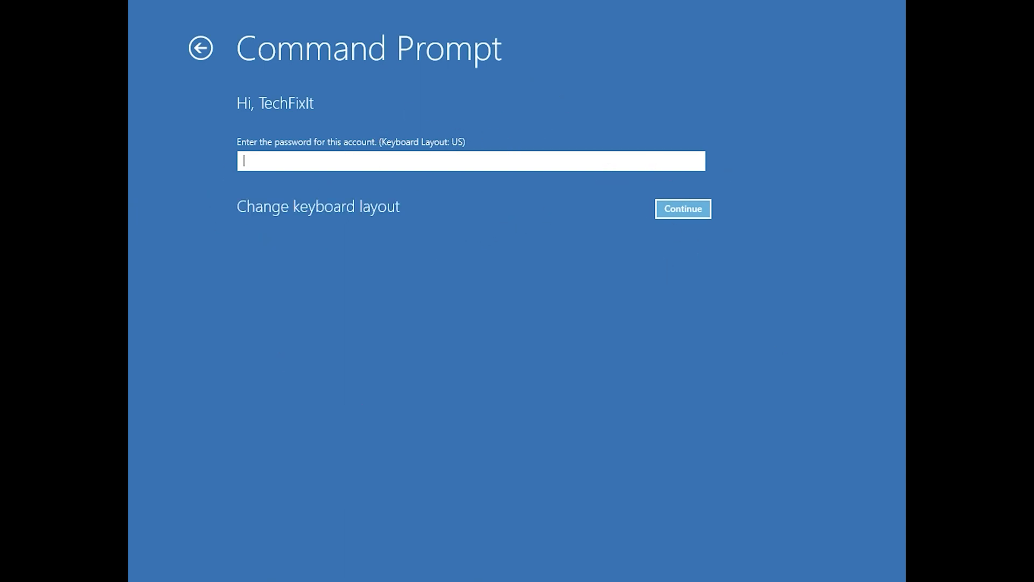
click(680, 208)
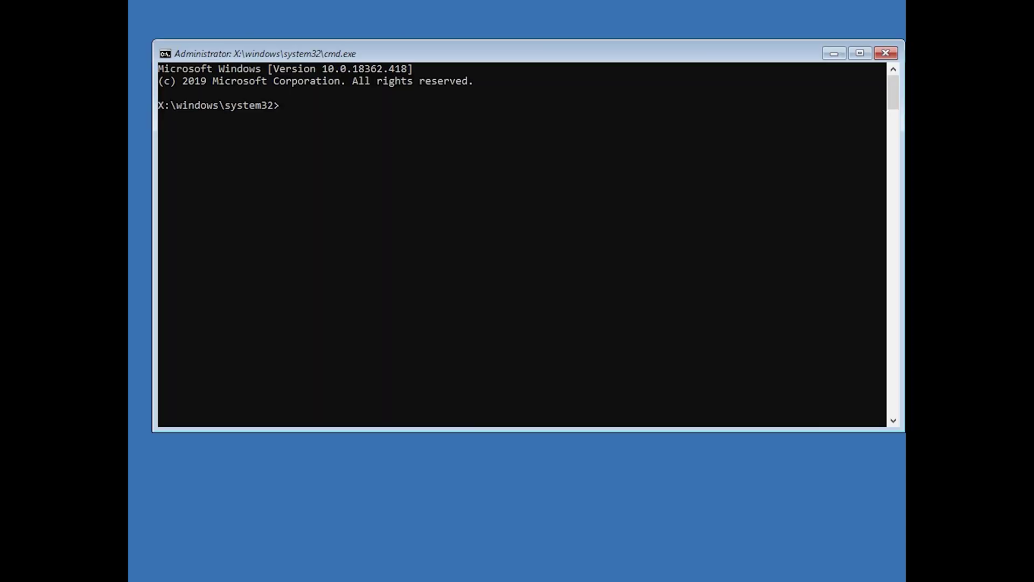
text(bootrec)
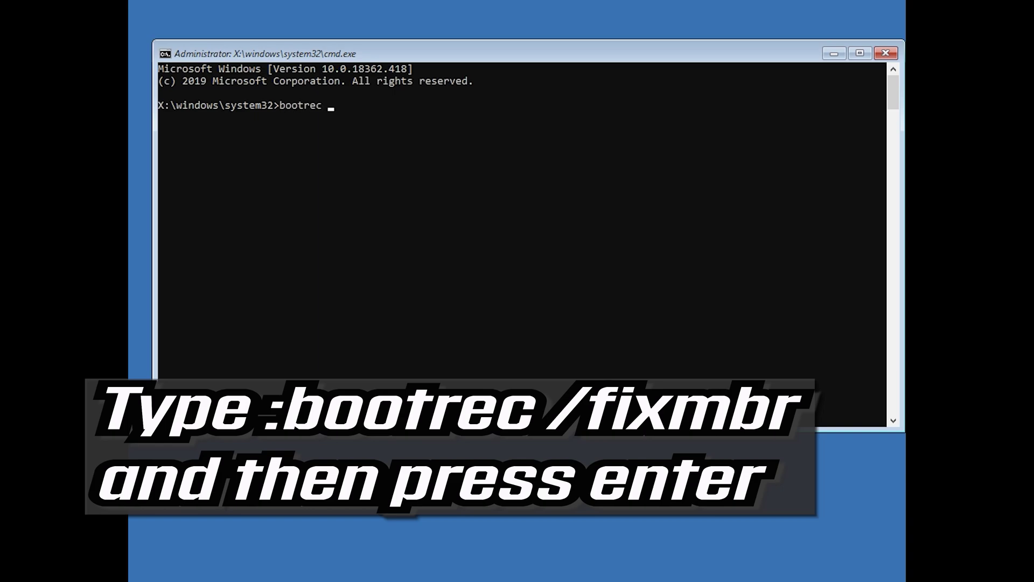
text( /f)
text(ixmbr)
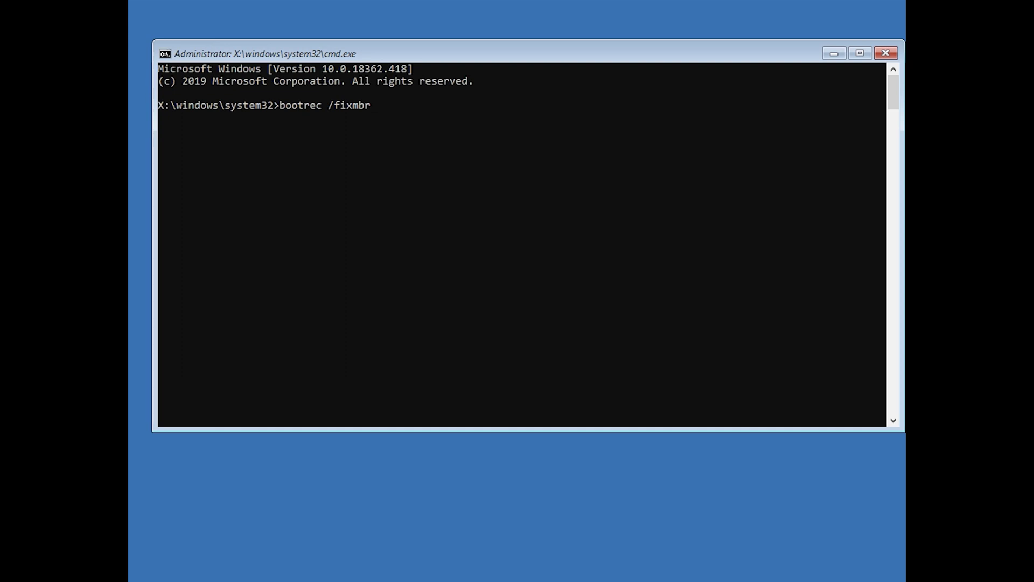
Run bootrec /fixmbr successfully, then bootrec /fixboot, which reports access denied.
key(Return)
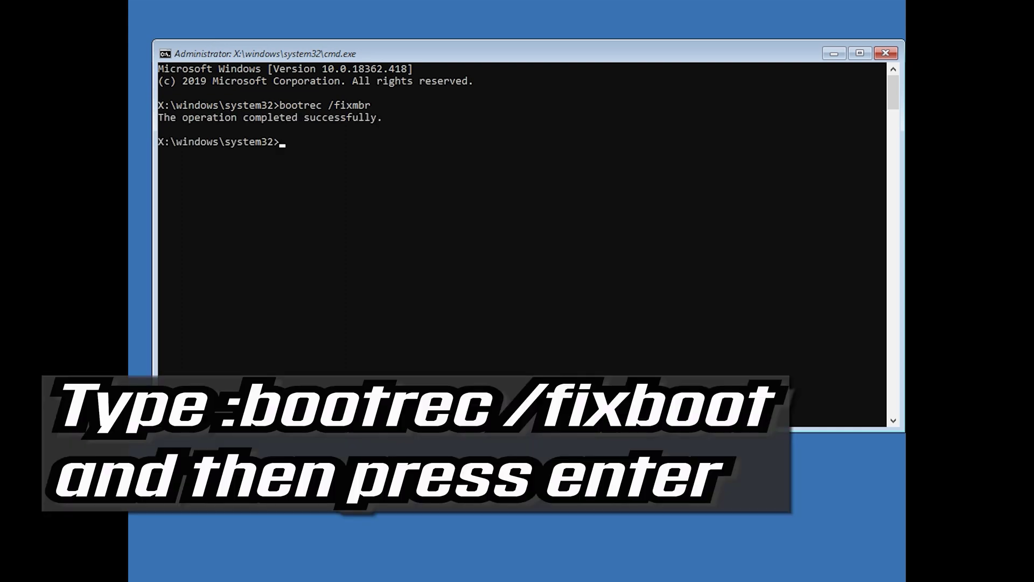
text(boo)
text(trec /)
text(fixbo)
text(ot)
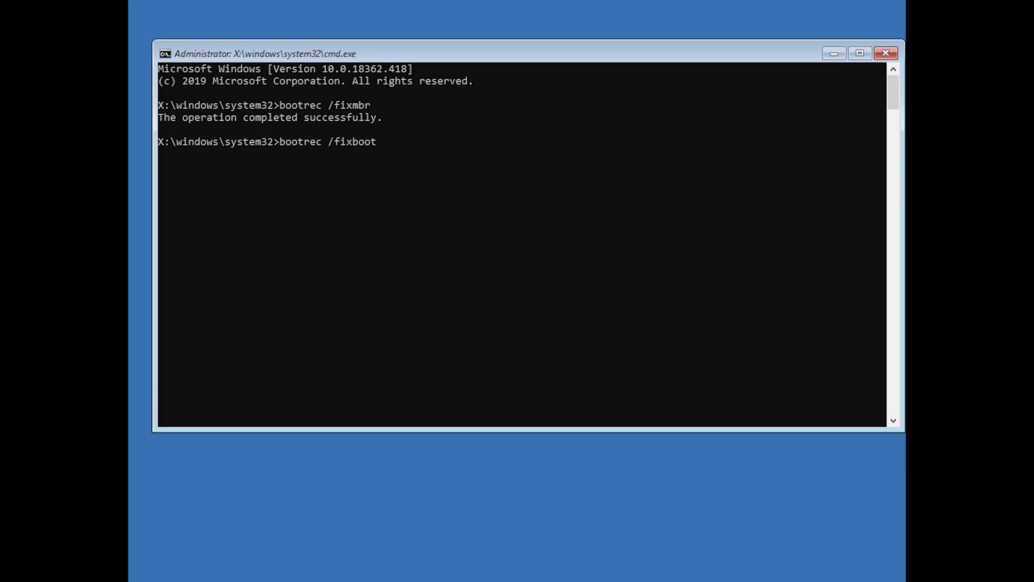
key(Return)
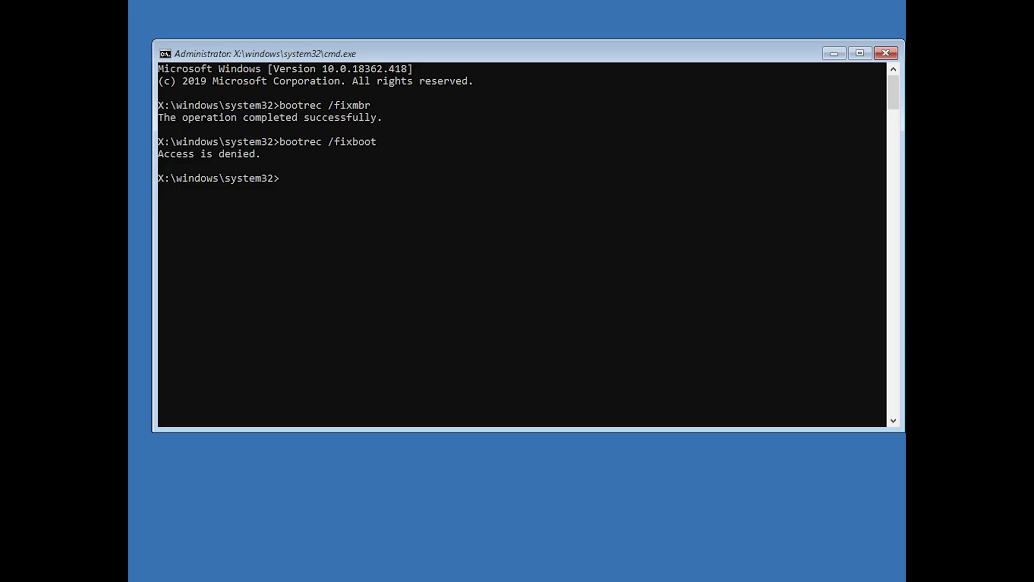
text(bootsect)
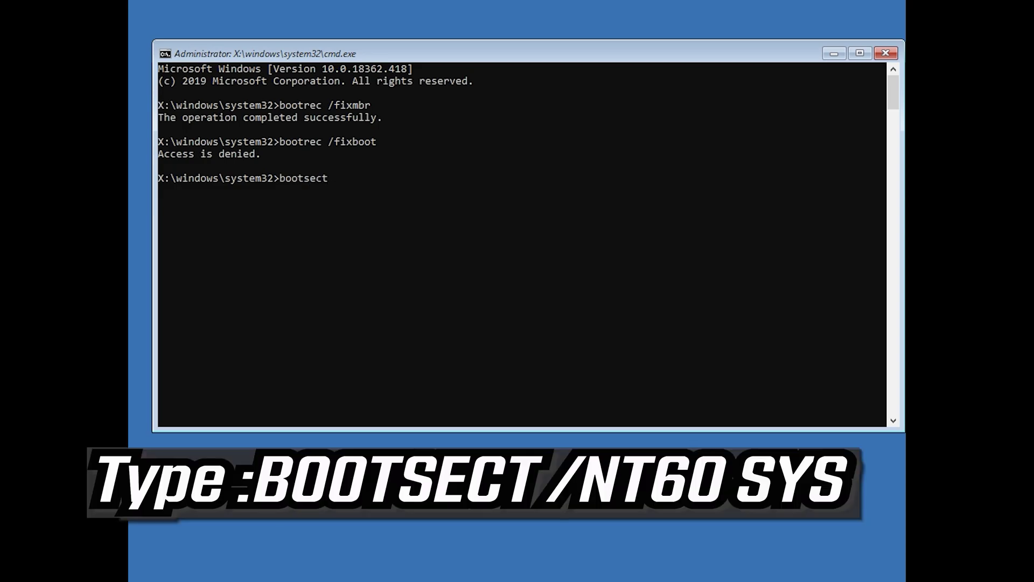
text( /nt6)
text(0 sy)
text(s)
Run bootsect /nt60 sys to update the NTFS boot code on the C: volume.
key(Return)
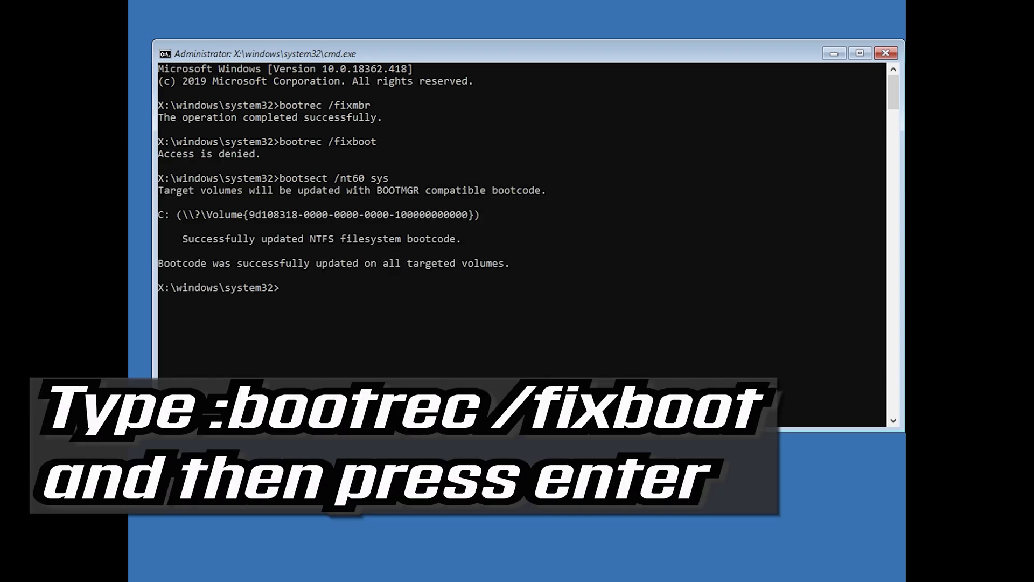
text(boot)
text(rec /)
text(fixb)
text(oot)
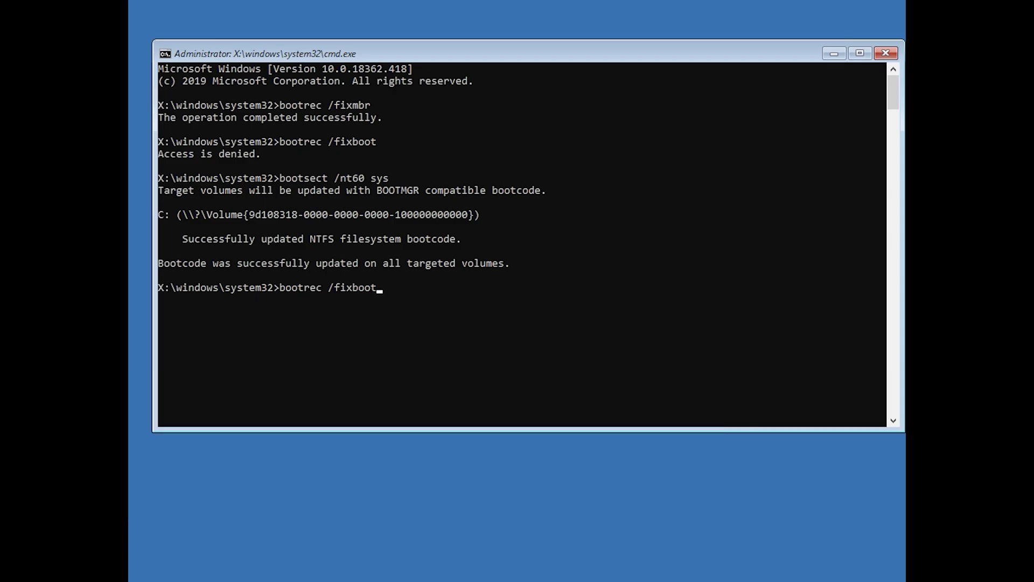
Rerun bootrec /fixboot so the boot sector repair completes successfully.
key(Return)
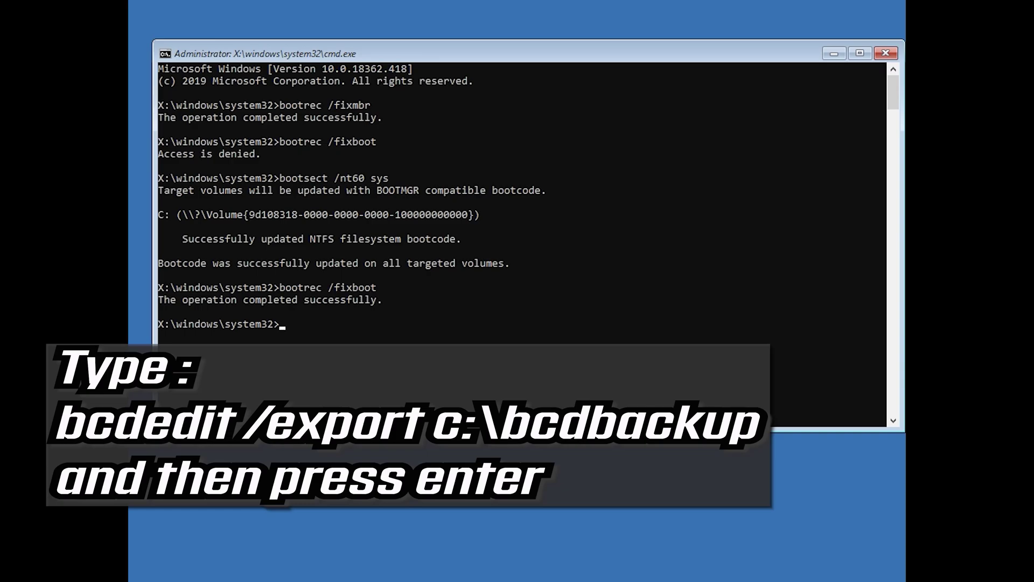
text(bcdedi)
text(t /export )
text(c)
text(:\)
text(bcd)
text(backup)
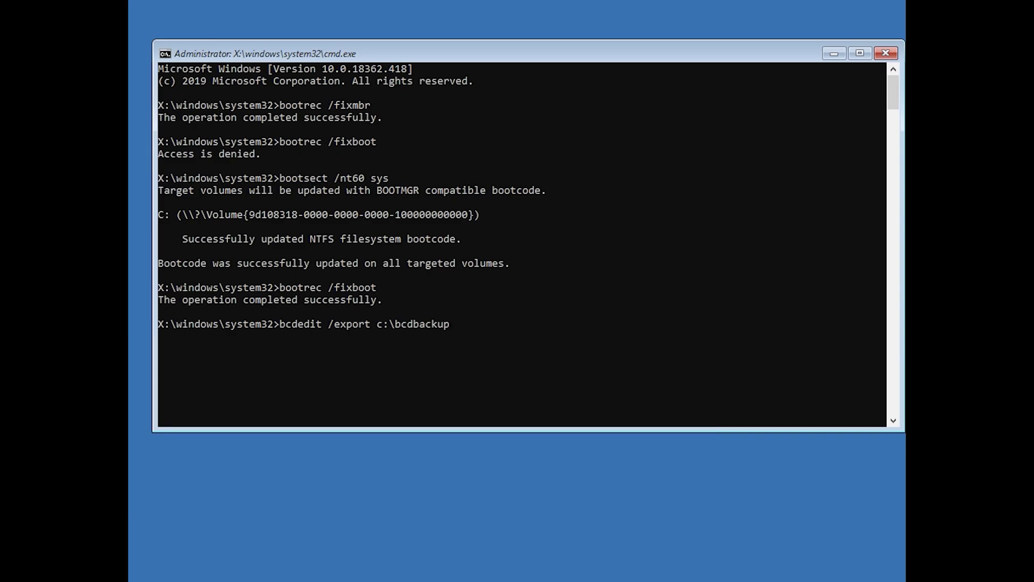
Run bcdedit /export c:\bcdbackup to back up the boot configuration data.
key(Return)
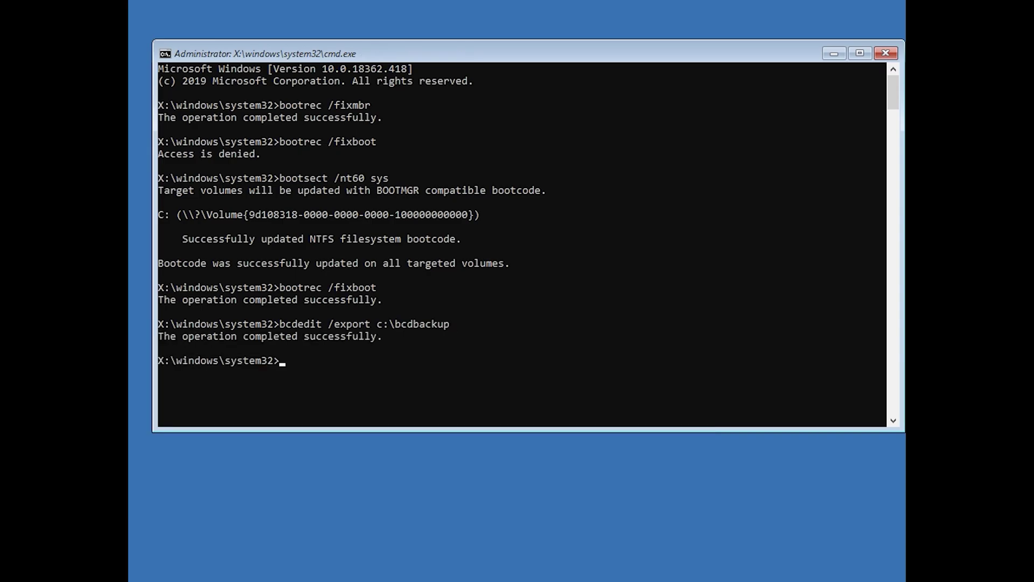
text(attrib)
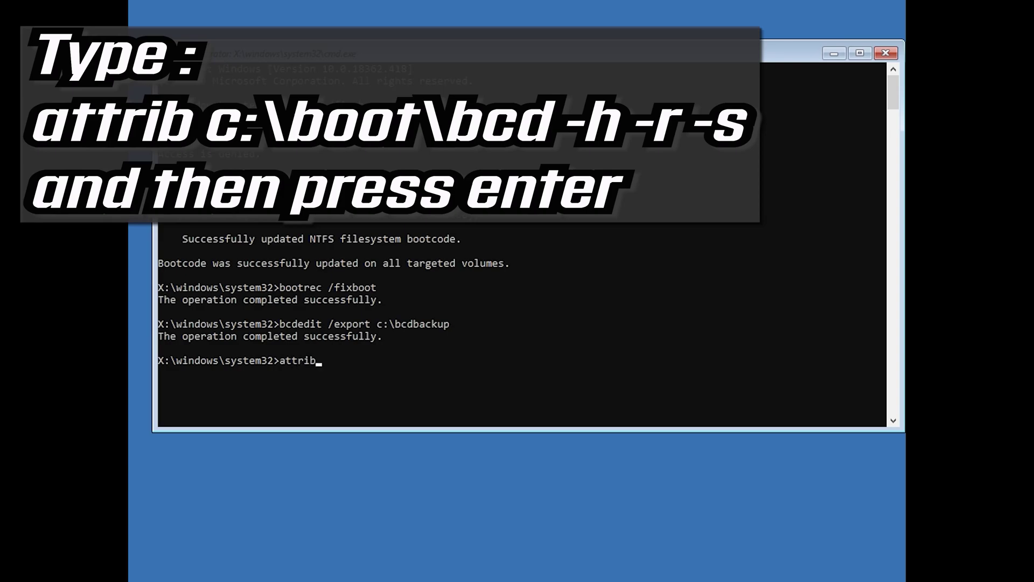
text( c:)
text(\)
text(boot\)
text(bcd)
text( -h -)
text(r -)
text(s)
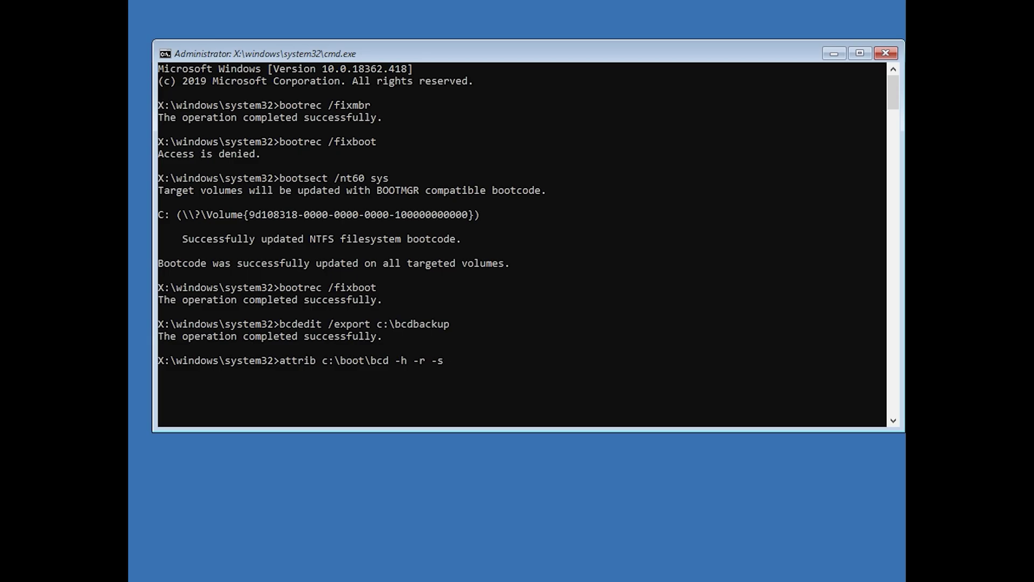
Run attrib c:\boot\bcd -h -r -s to clear the BCD file's hidden, read-only and system attributes.
key(Return)
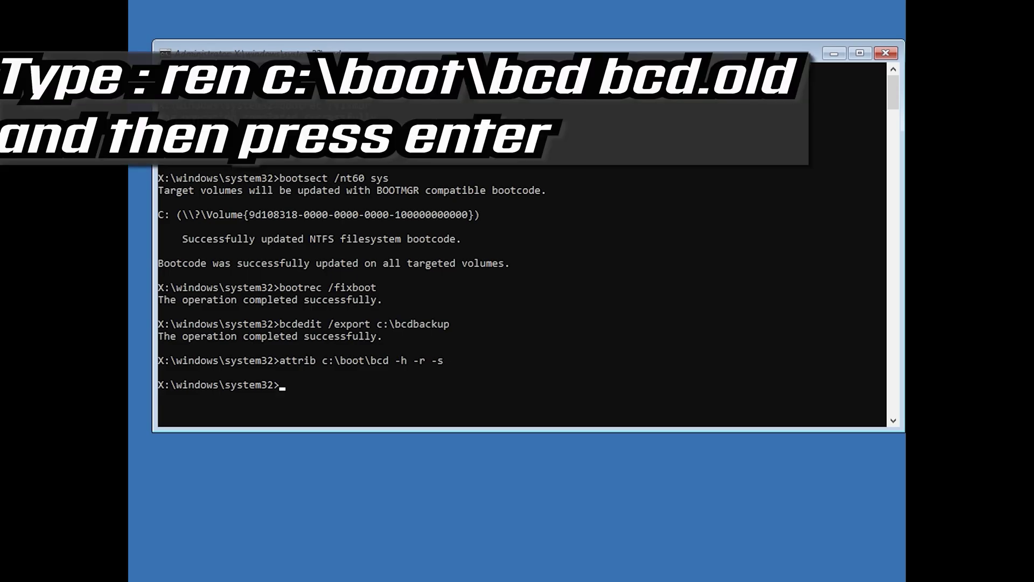
text(ren )
text(c:)
text(\boot)
text(\bcd)
text( bcd.)
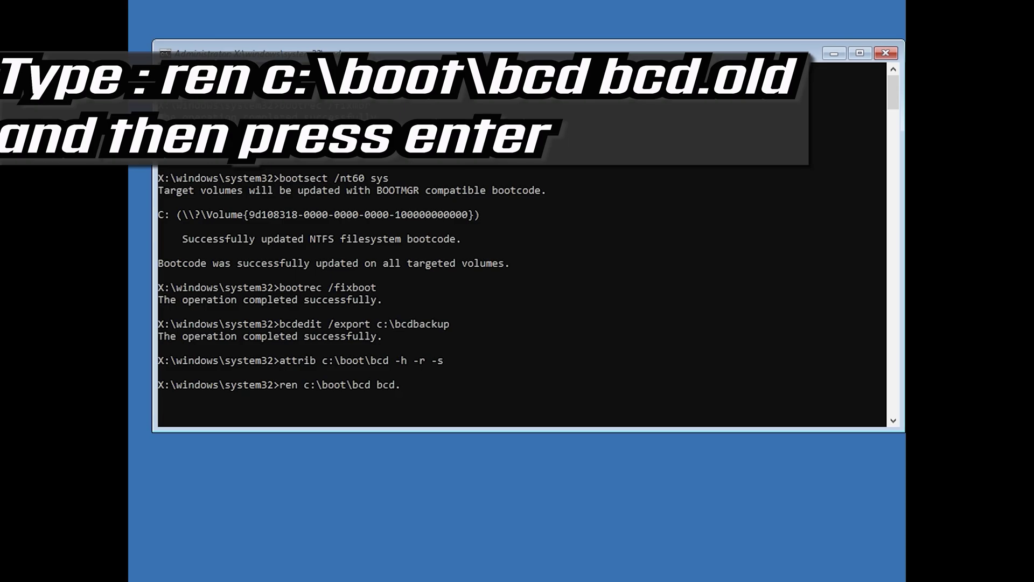
text(old)
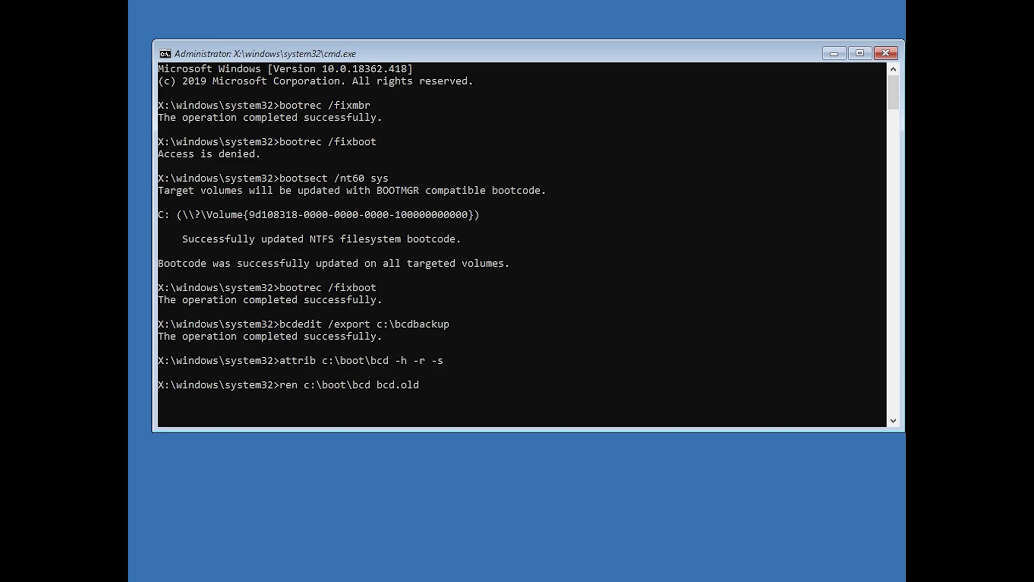
Rename c:\boot\bcd to bcd.old, then run bootrec /rebuildbcd, which finds D:\Windows.
key(Return)
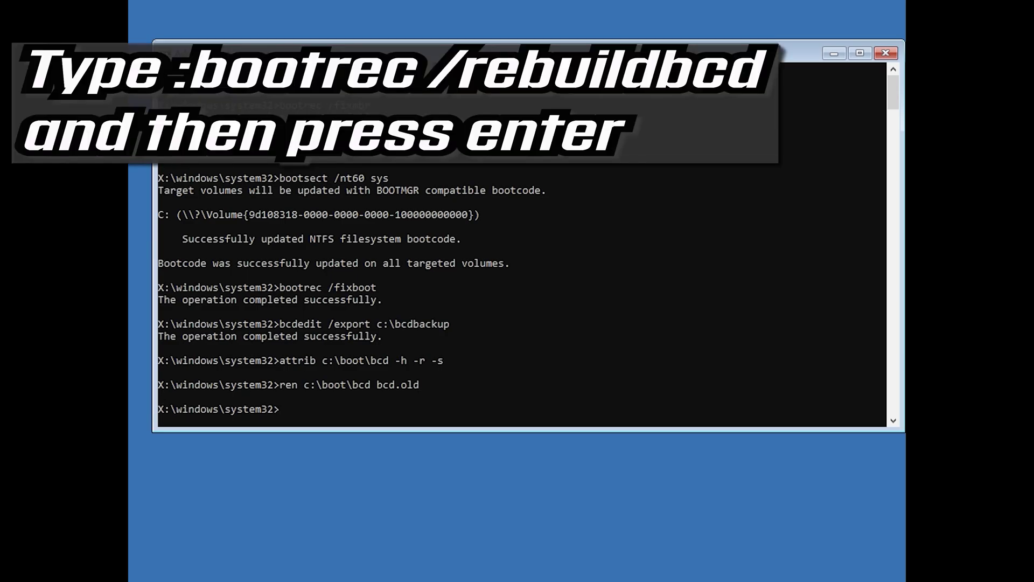
text(boo)
text(tre)
text(c /)
text(rebu)
text(ildbc)
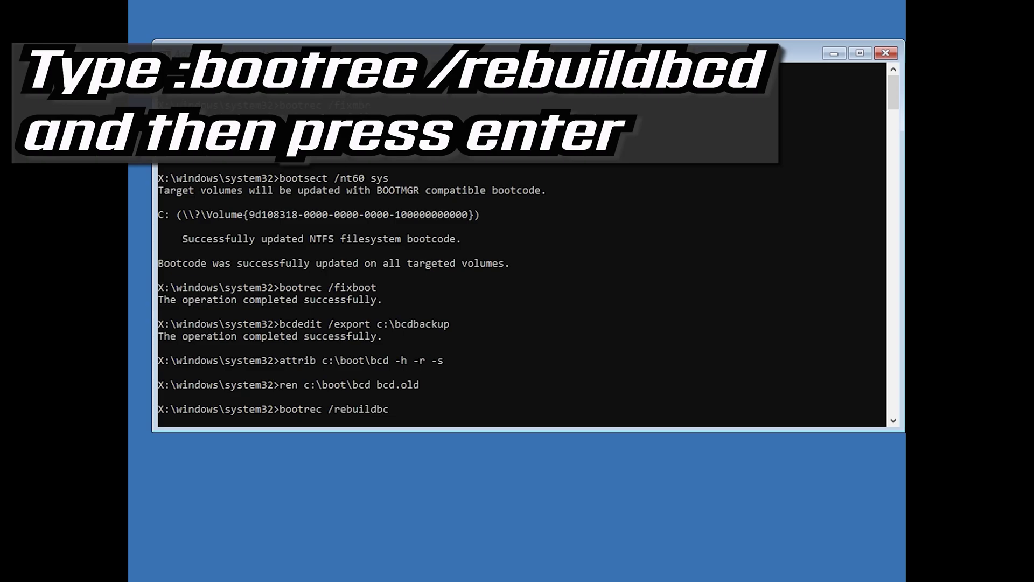
text(d)
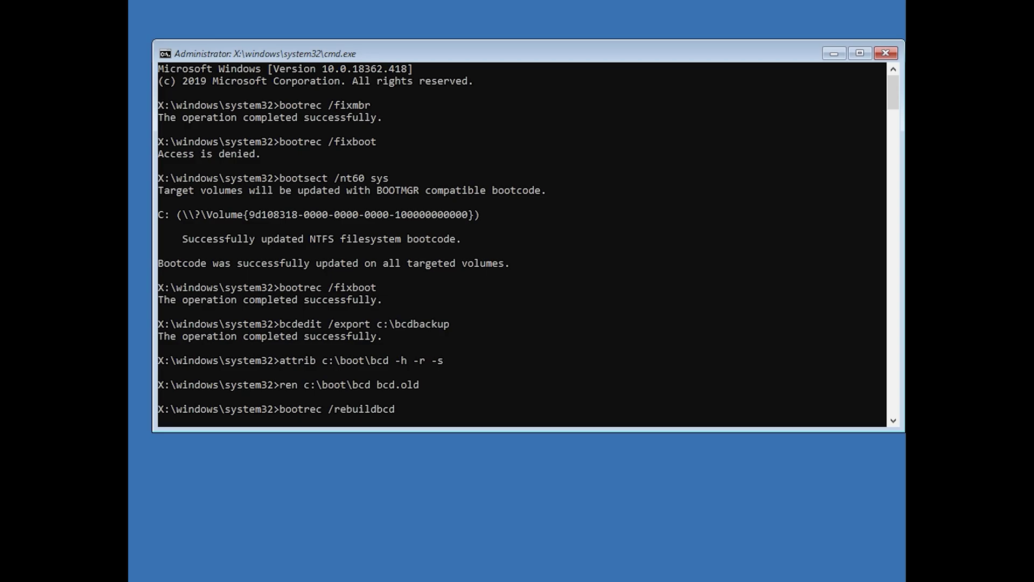
key(Return)
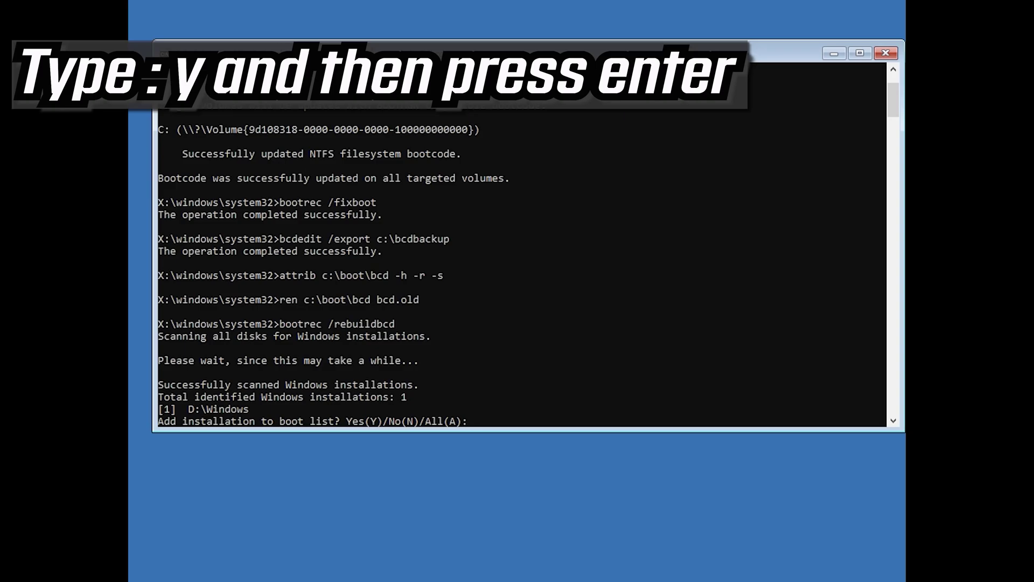
text(y)
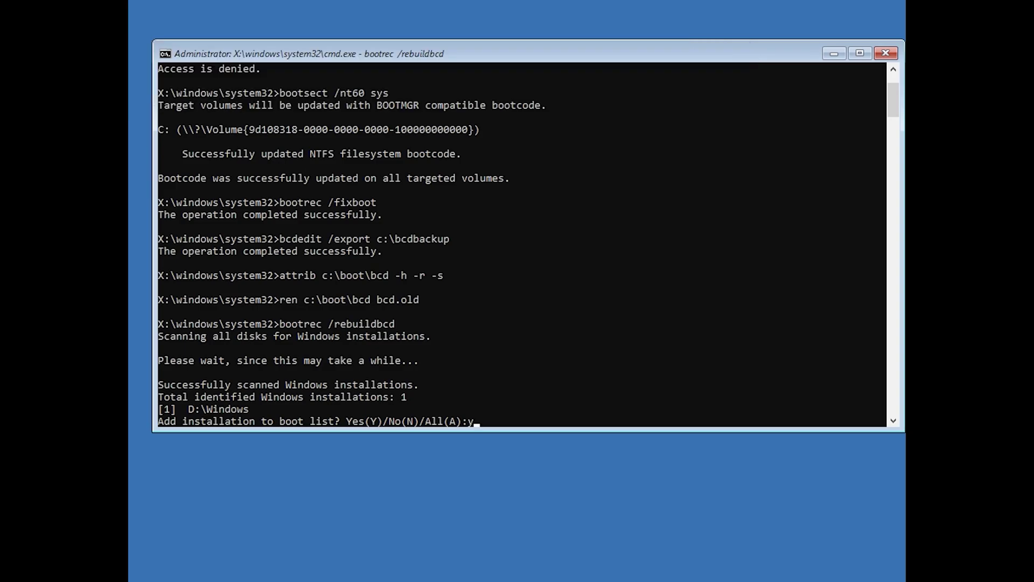
Confirm adding D:\Windows to the boot list, exit Command Prompt, and return to the recovery options.
key(Return)
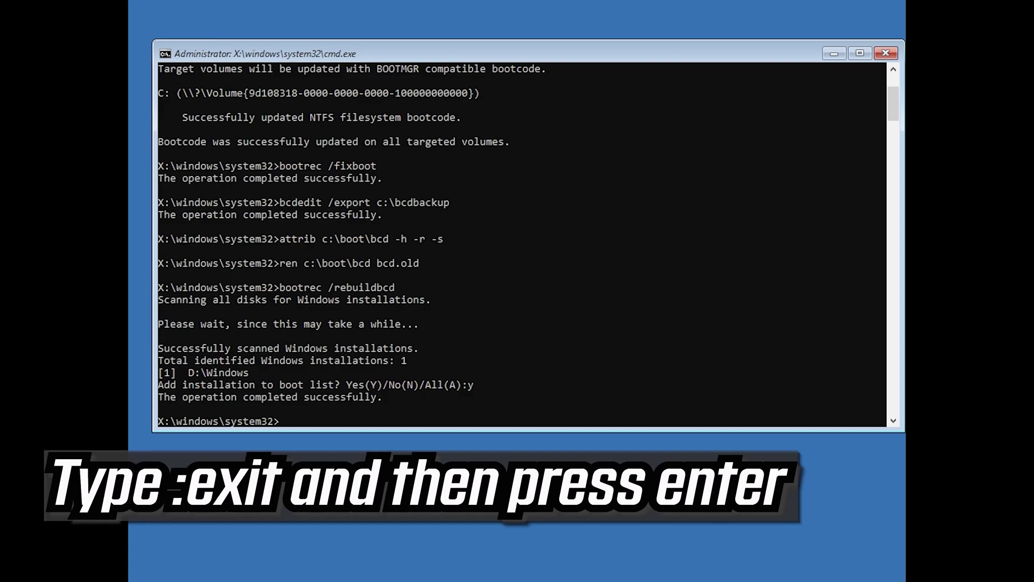
text(exit)
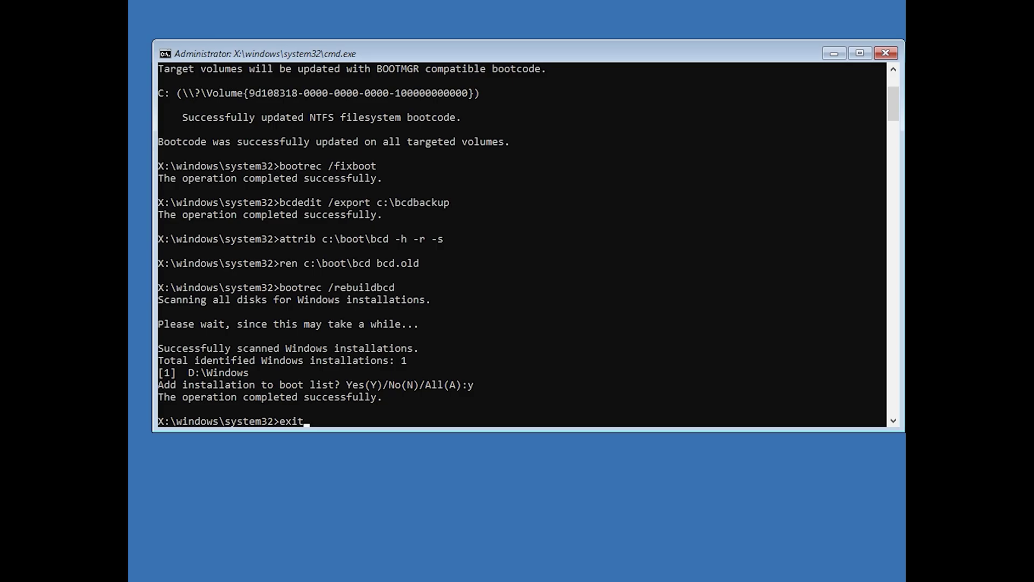
key(Return)
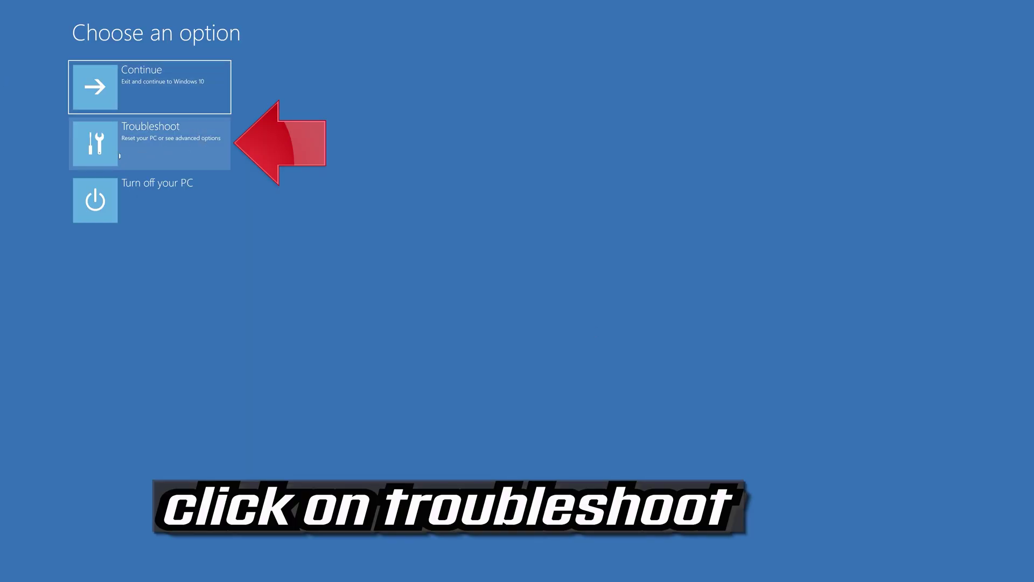
click(153, 153)
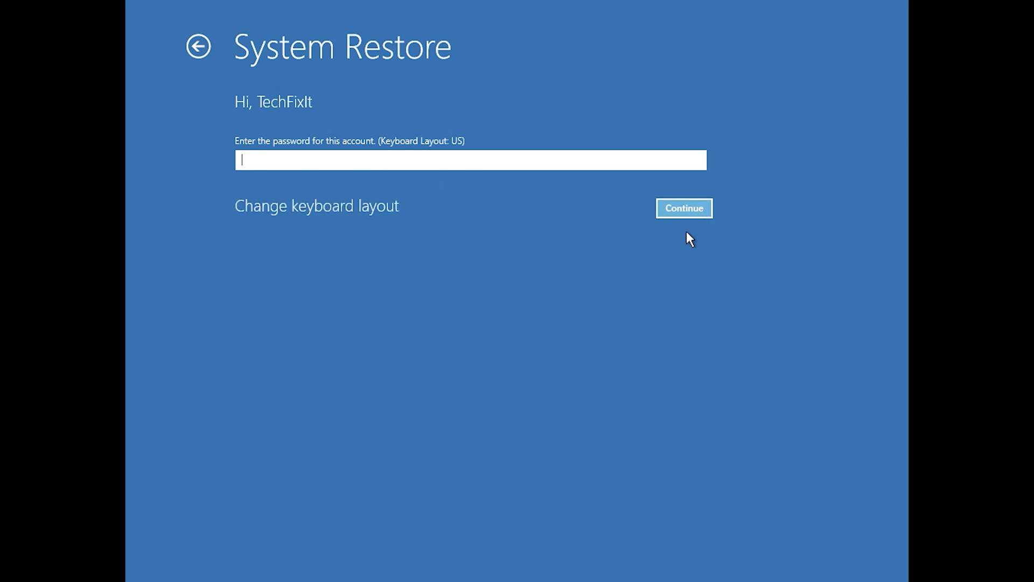
Continue into System Restore for the selected account without a password.
click(673, 212)
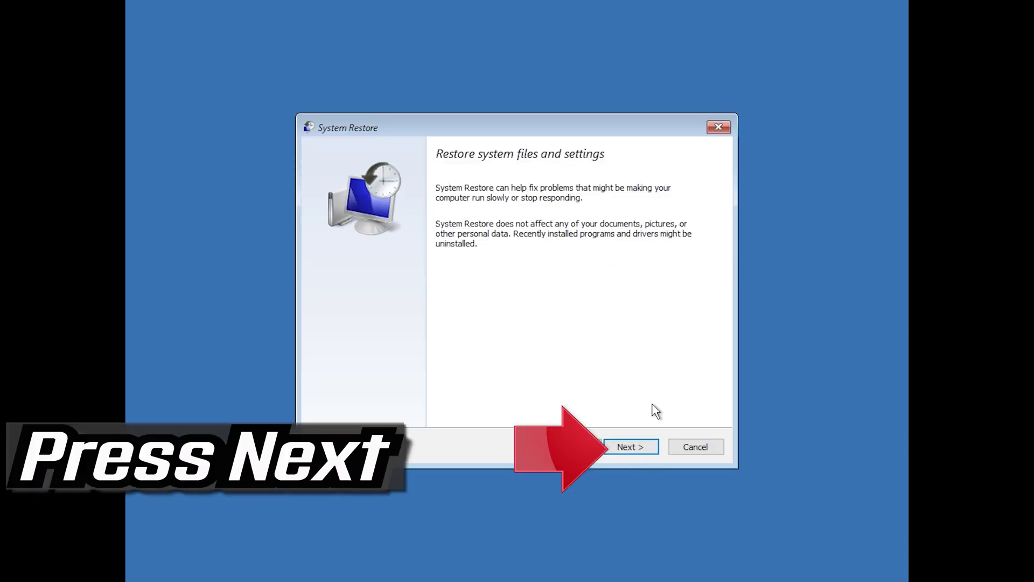
Select the 1/10/2020 12:21:42 AM restore point, finish the wizard and confirm the restore.
click(631, 446)
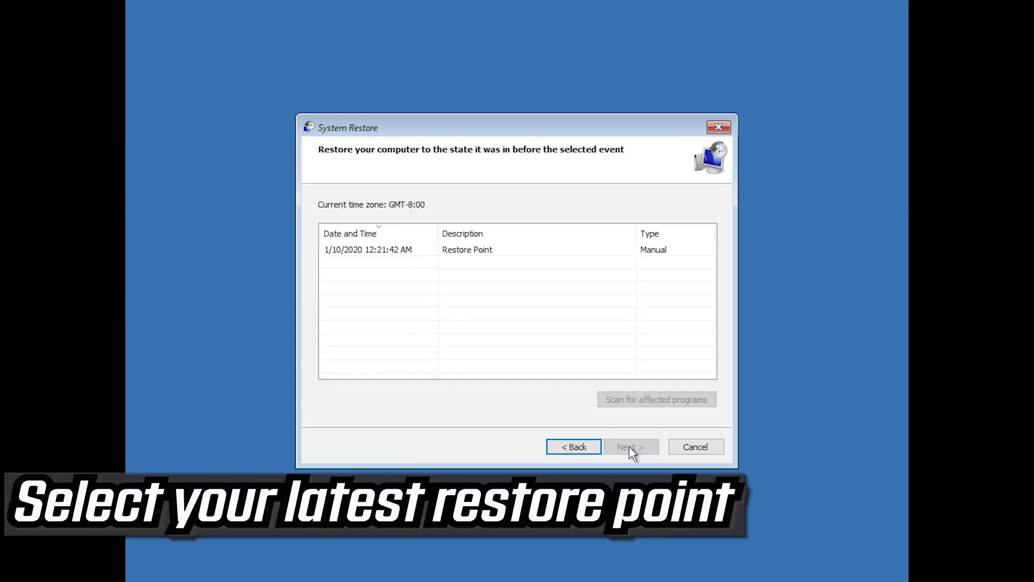
click(371, 253)
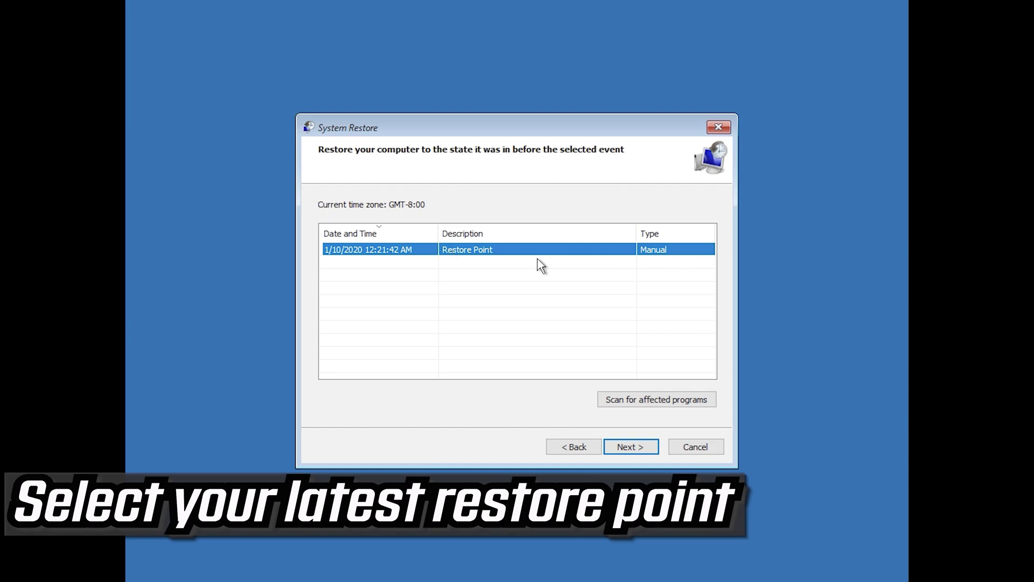
click(635, 455)
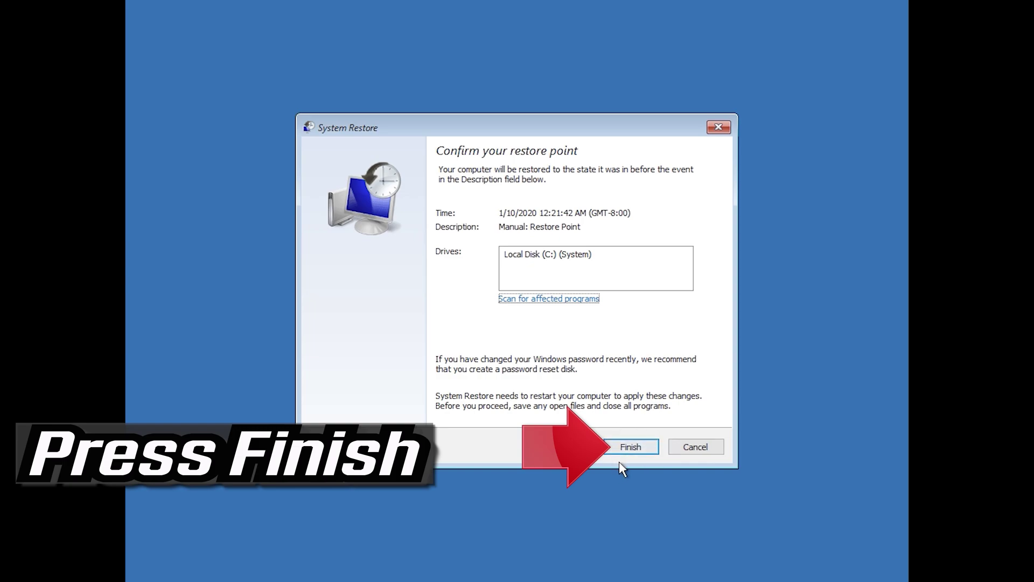
click(631, 447)
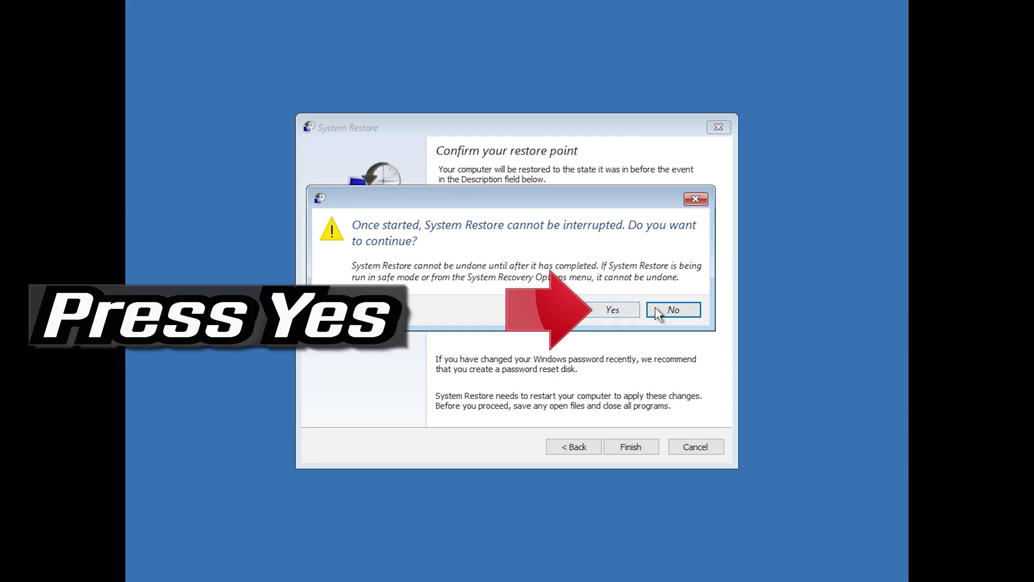
click(612, 313)
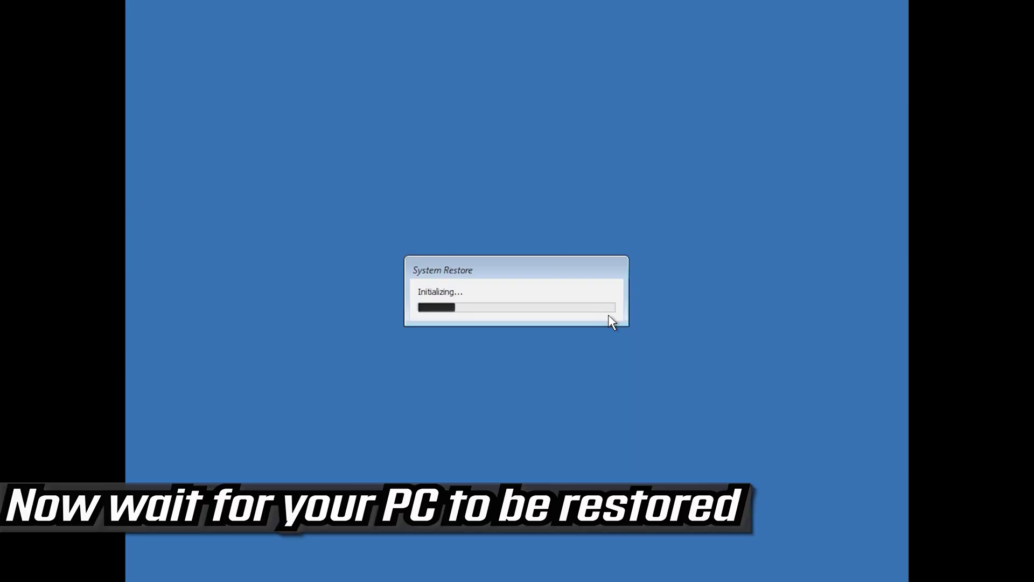